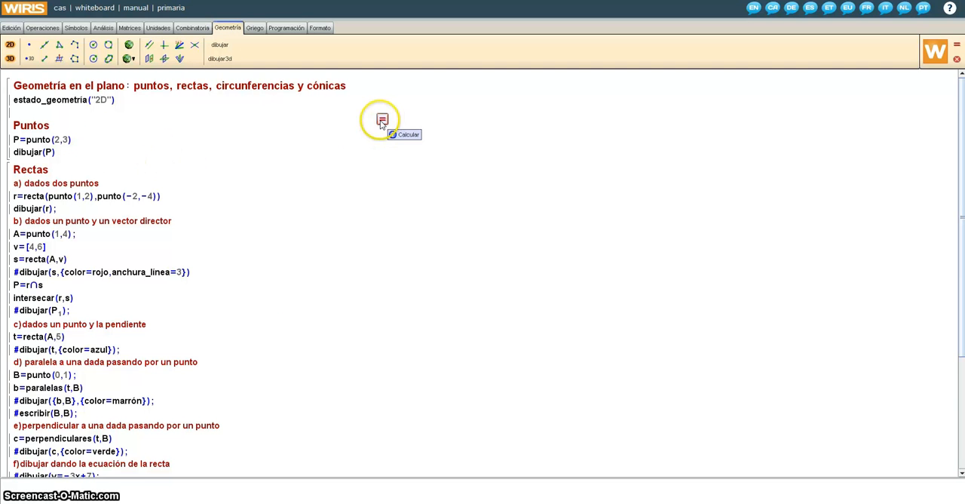
Calculate the Puntos block, turn on value display on the board to inspect point P, and close the board.
{"action": "left_click", "coordinate": [382, 120]}
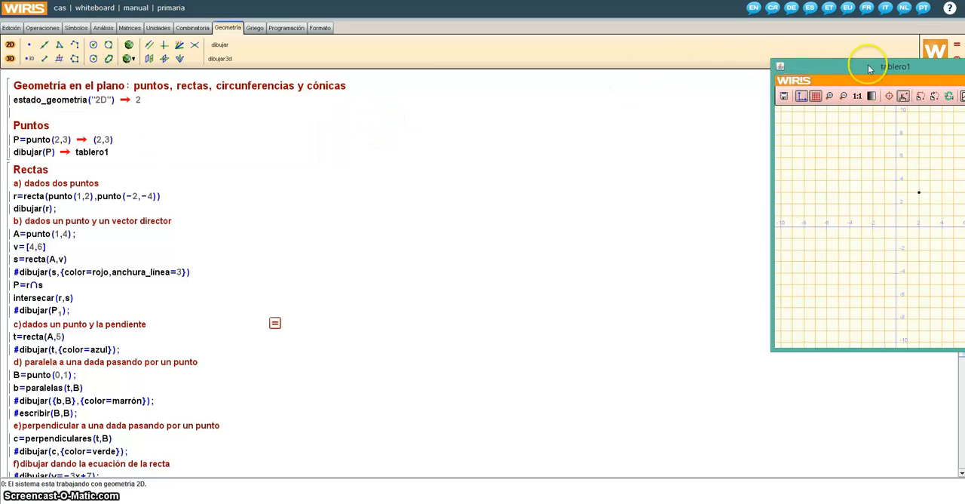
{"action": "left_click_drag", "start_coordinate": [869, 69], "coordinate": [533, 57]}
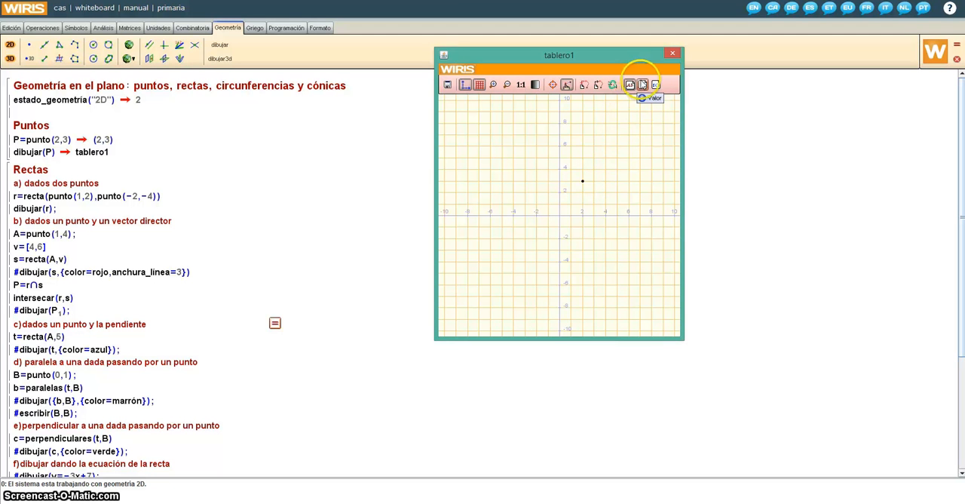
{"action": "left_click", "coordinate": [642, 85]}
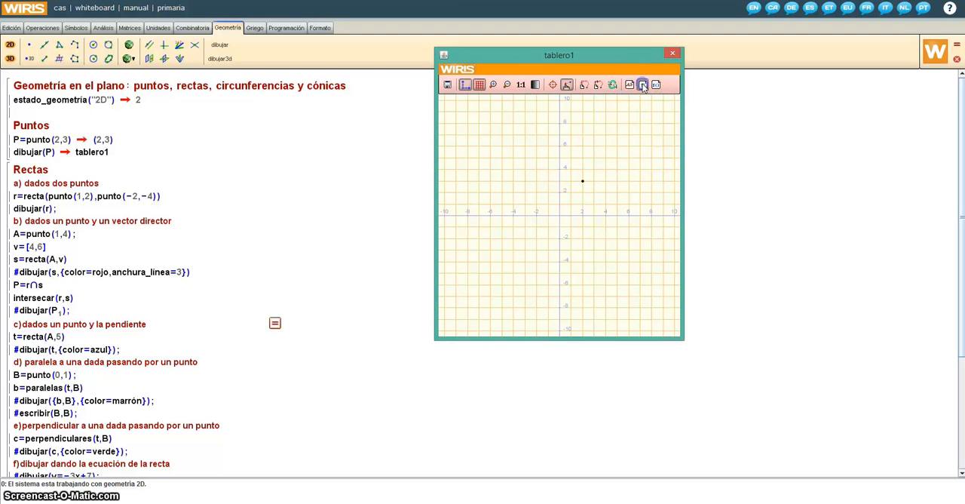
{"action": "mouse_move", "coordinate": [585, 187]}
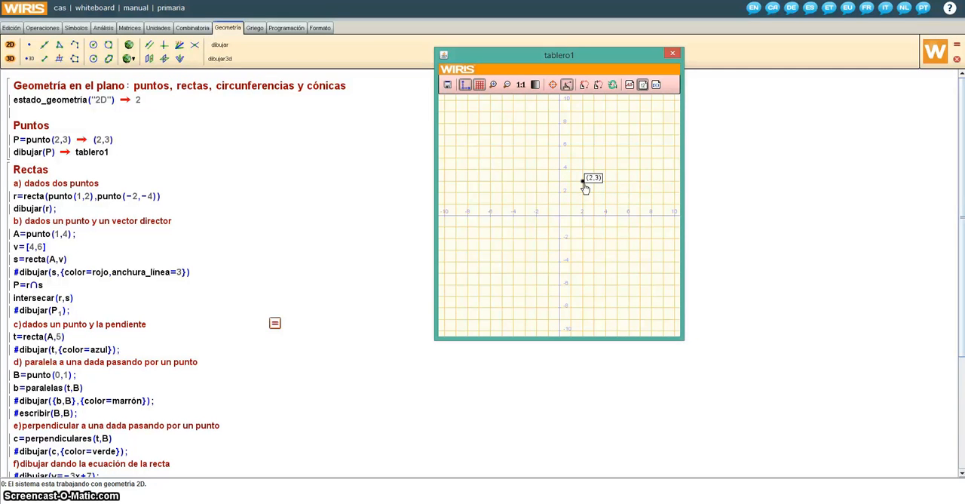
{"action": "left_click", "coordinate": [671, 53]}
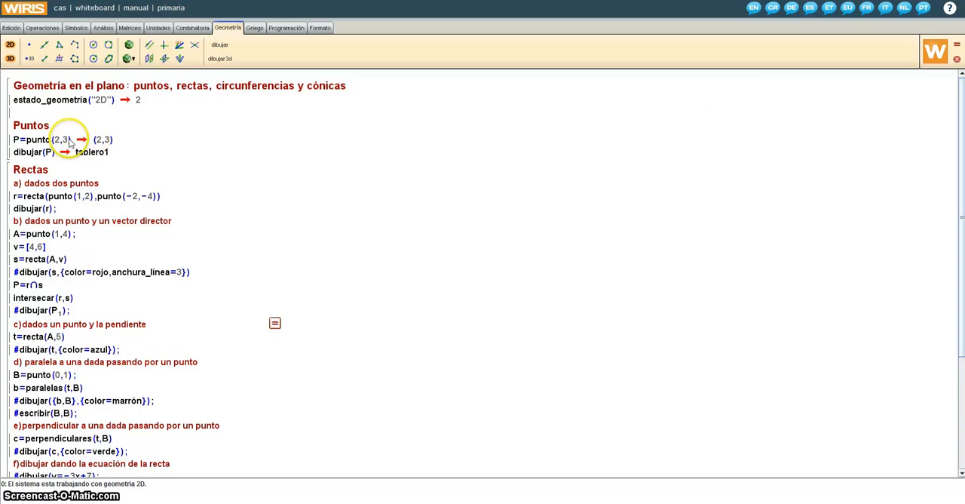
Add semicolons after P=punto(2,3) and dibujar(P) to suppress their output, recalculate the Puntos block, and close the board.
{"action": "left_click", "coordinate": [69, 141]}
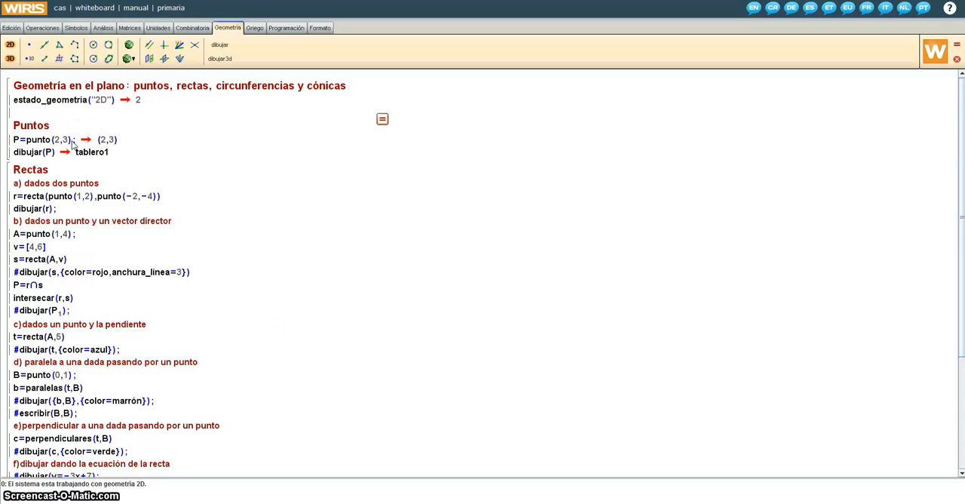
{"action": "left_click", "coordinate": [52, 153]}
{"action": "key", "text": "Right"}
{"action": "type", "text": ";"}
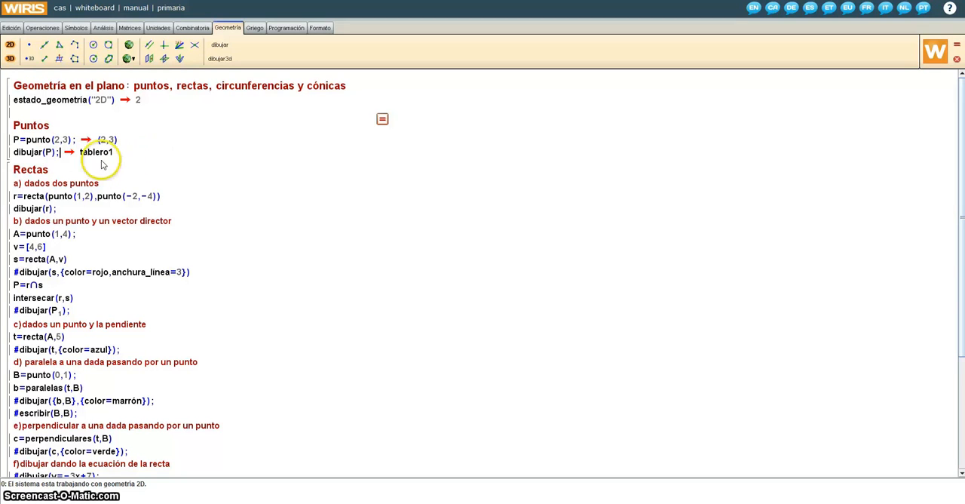
{"action": "left_click", "coordinate": [382, 122]}
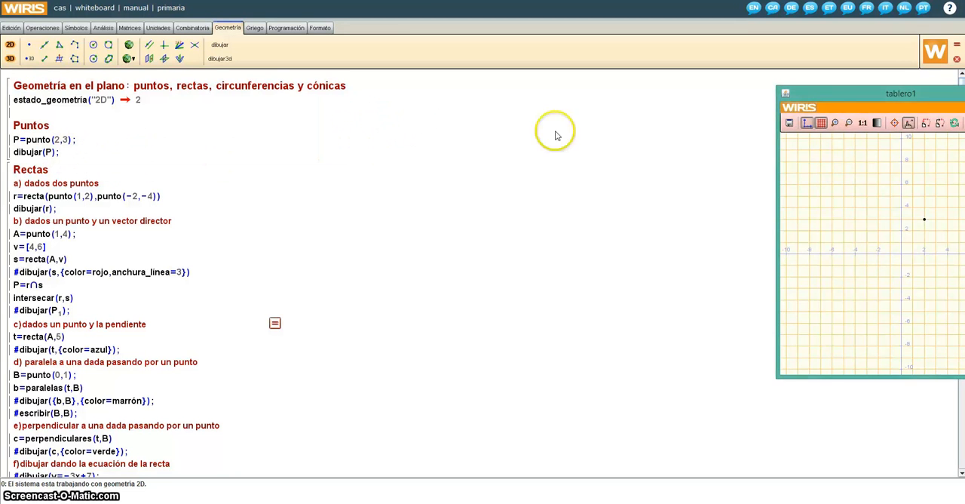
{"action": "mouse_move", "coordinate": [822, 94]}
{"action": "left_mouse_down"}
{"action": "mouse_move", "coordinate": [635, 95]}
{"action": "mouse_move", "coordinate": [492, 81]}
{"action": "left_mouse_up"}
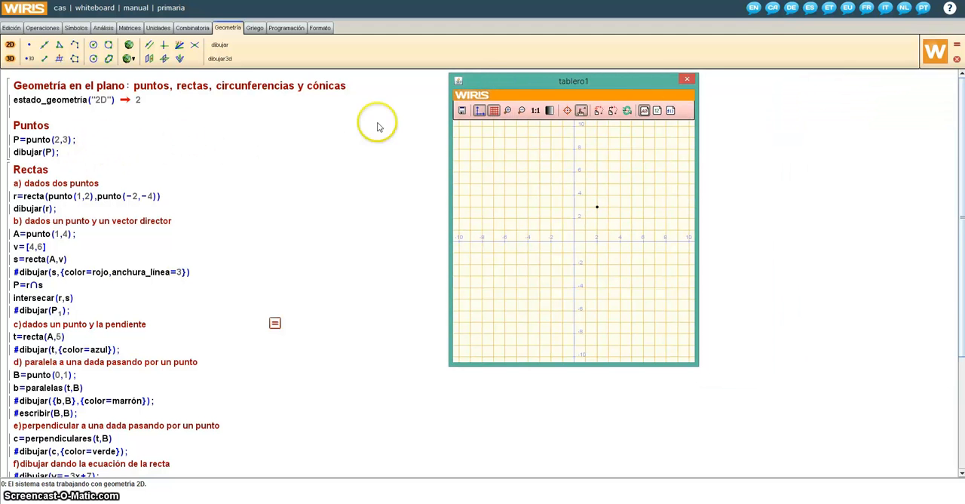
{"action": "left_click", "coordinate": [687, 79]}
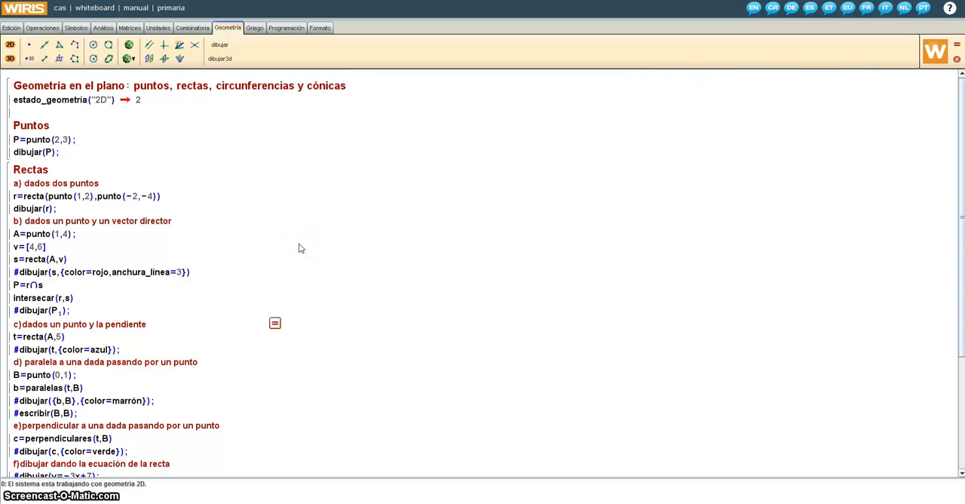
Calculate the Rectas block to plot line r through points (1,2) and (−2,−4), and close the board.
{"action": "left_click", "coordinate": [285, 213]}
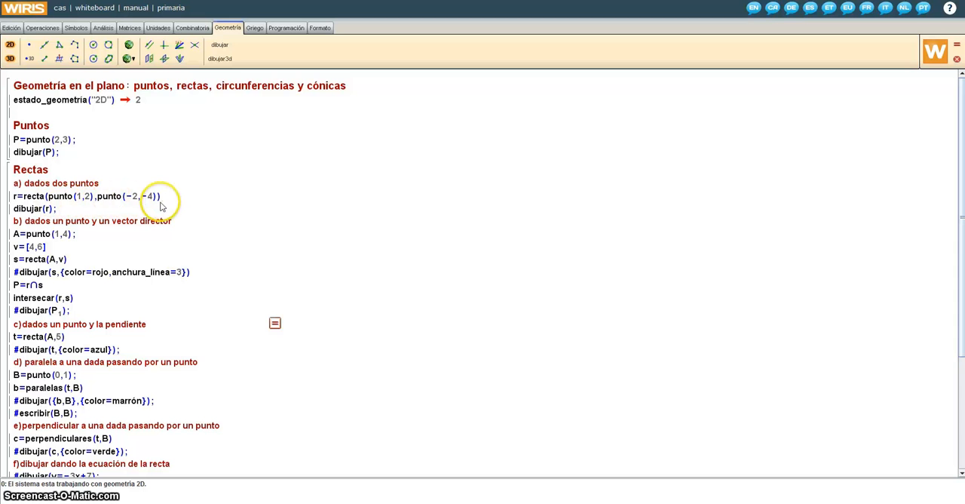
{"action": "type", "text": ";"}
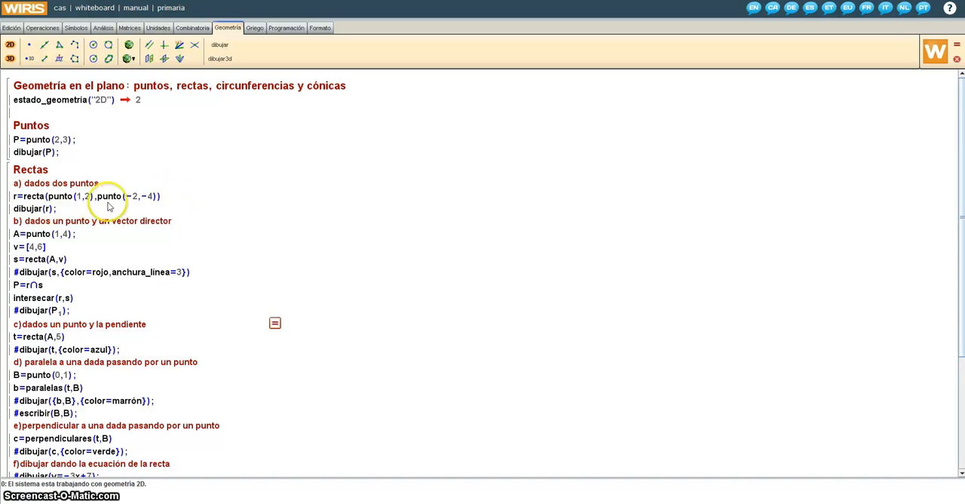
{"action": "left_click", "coordinate": [202, 197]}
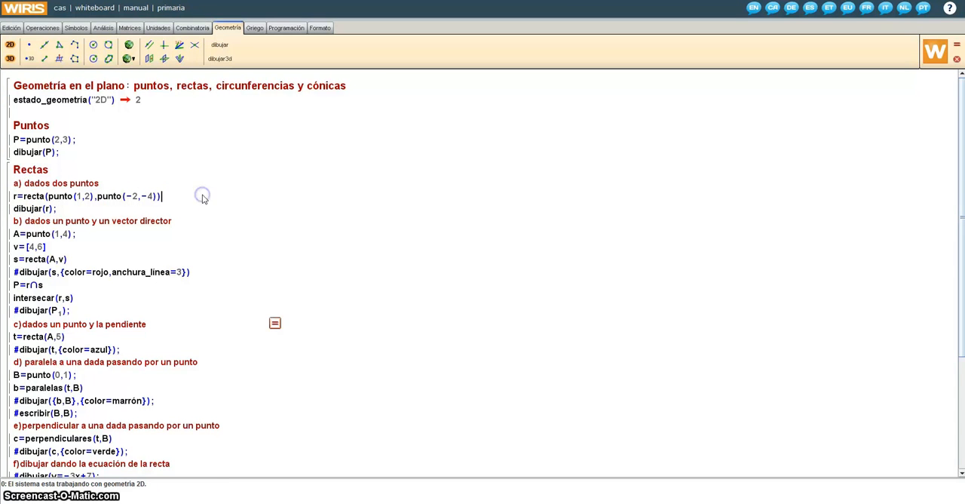
{"action": "left_click", "coordinate": [274, 322]}
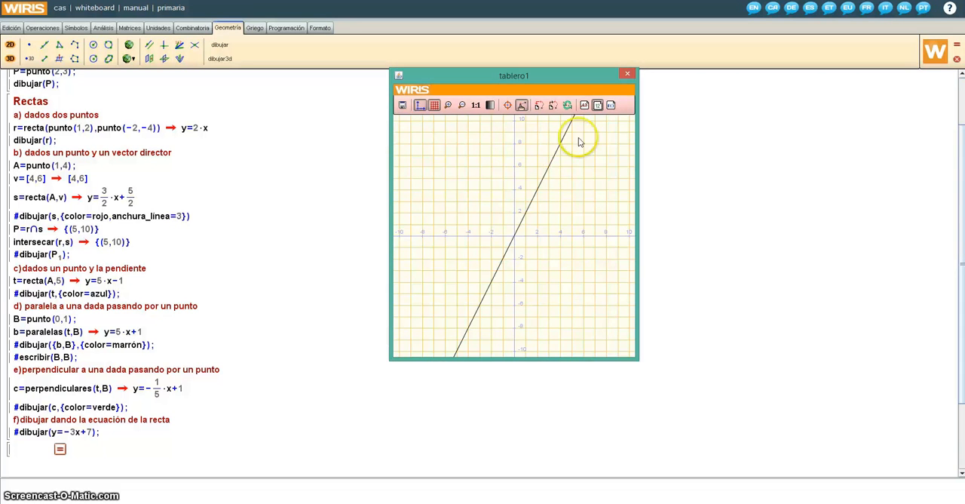
{"action": "left_click", "coordinate": [630, 76]}
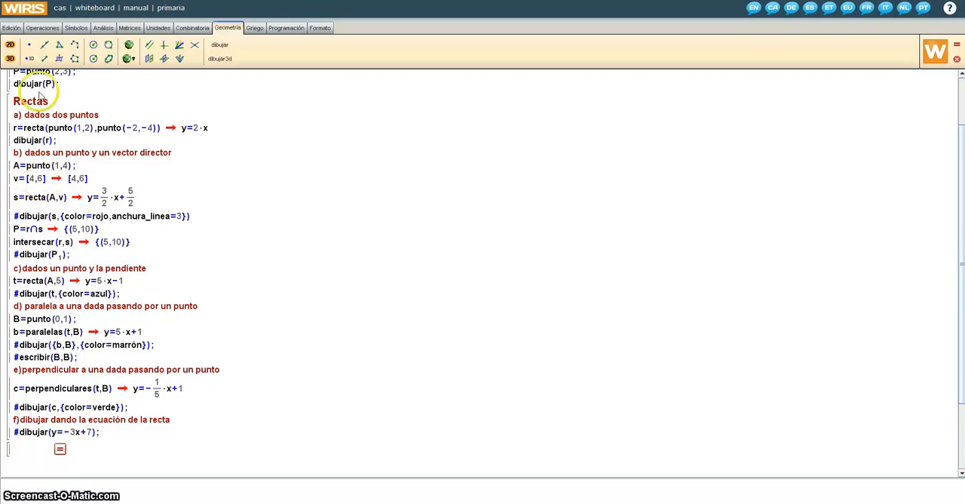
{"action": "left_click", "coordinate": [34, 28]}
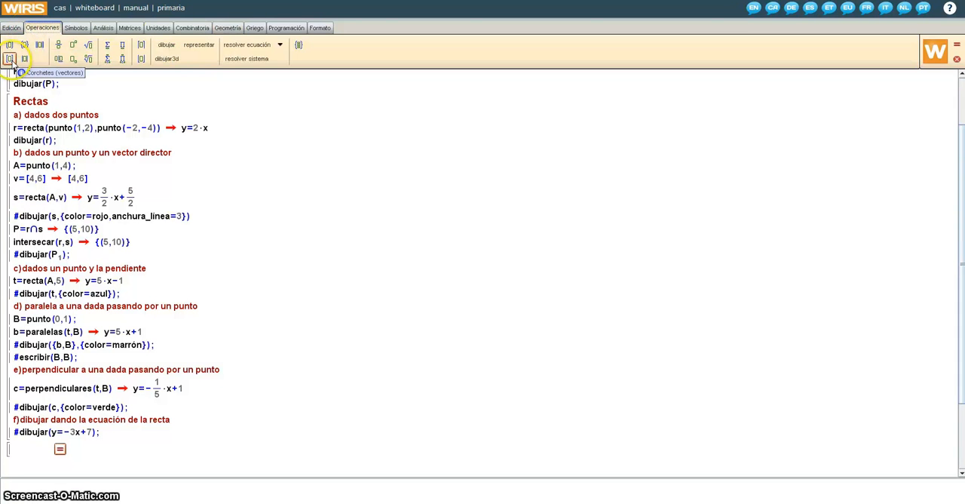
{"action": "left_click", "coordinate": [280, 28]}
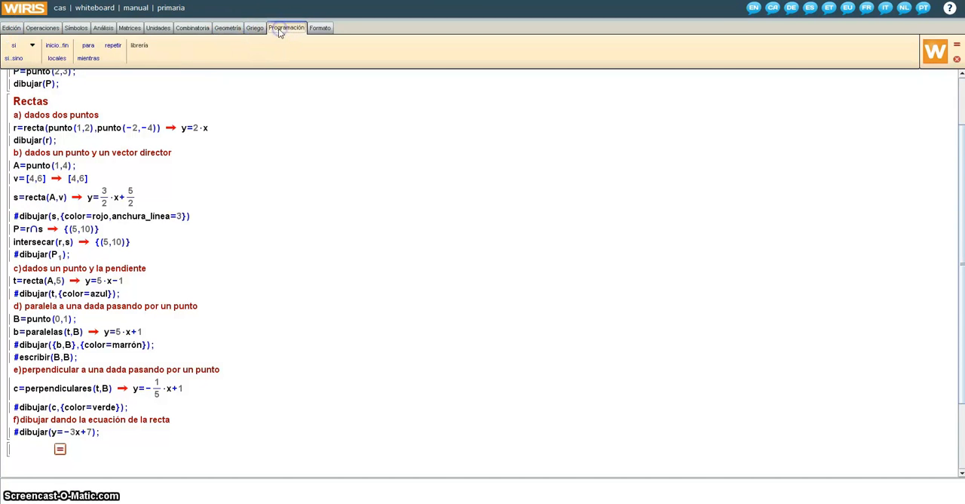
{"action": "left_click", "coordinate": [225, 30]}
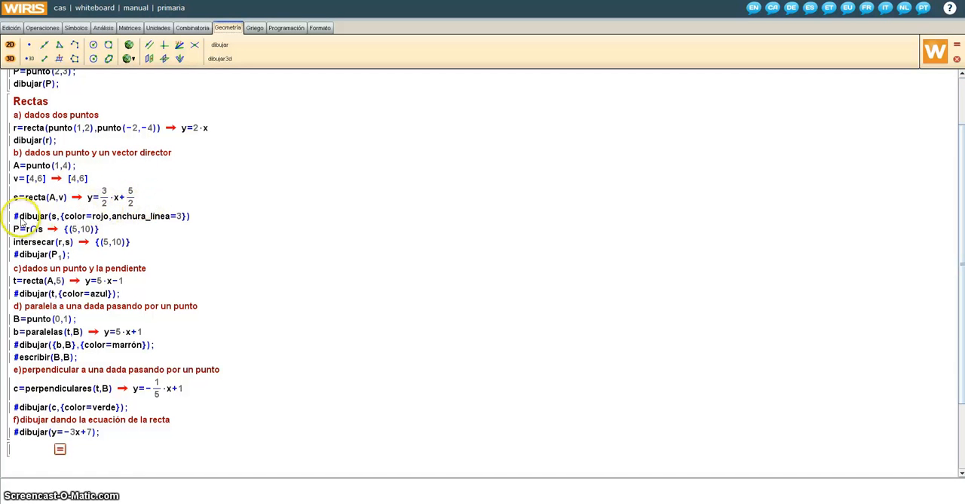
Uncomment dibujar(s,{color=rojo,anchura_línea=3}) and recalculate the Rectas block to plot line s in red, moving the board beside the code.
{"action": "left_click", "coordinate": [18, 218]}
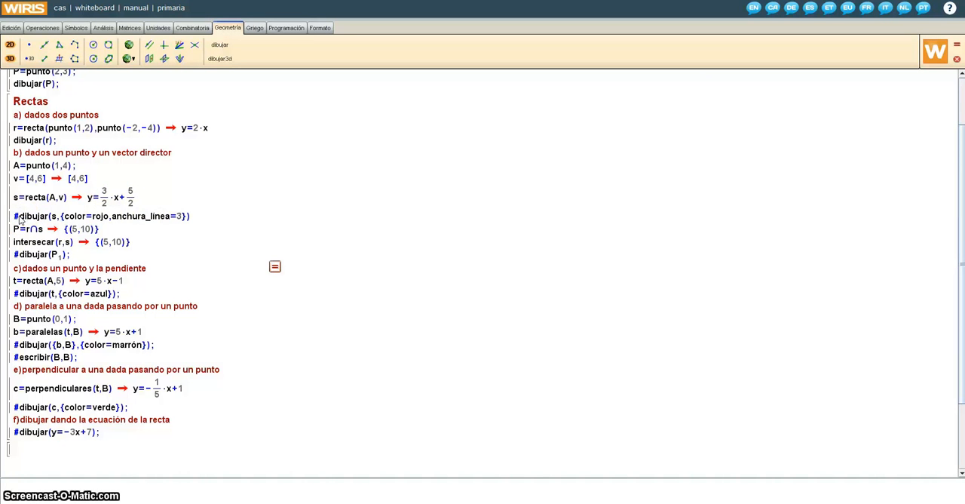
{"action": "key", "text": "BackSpace"}
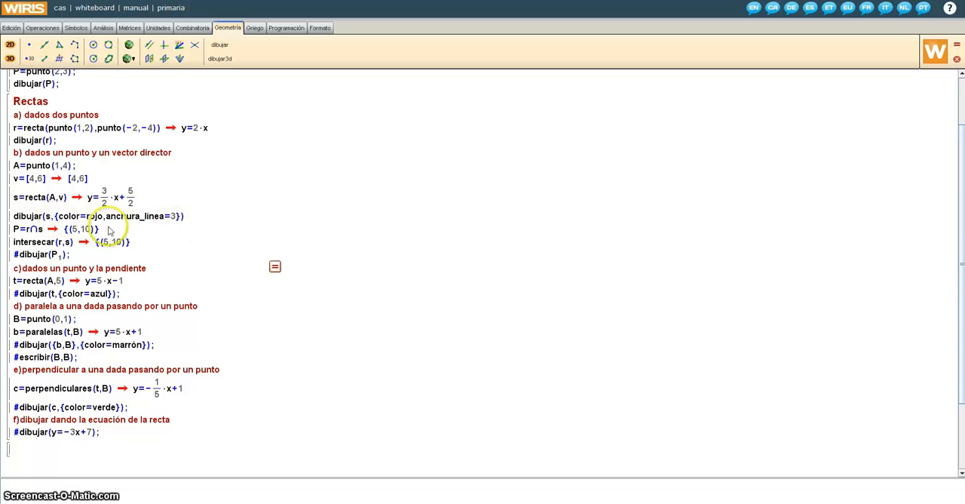
{"action": "left_click", "coordinate": [275, 267]}
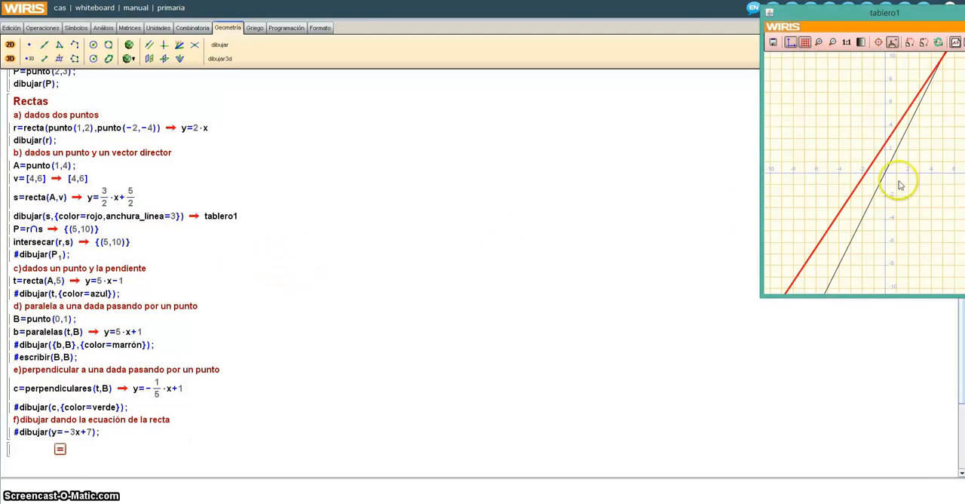
{"action": "left_click_drag", "start_coordinate": [845, 15], "coordinate": [457, 72]}
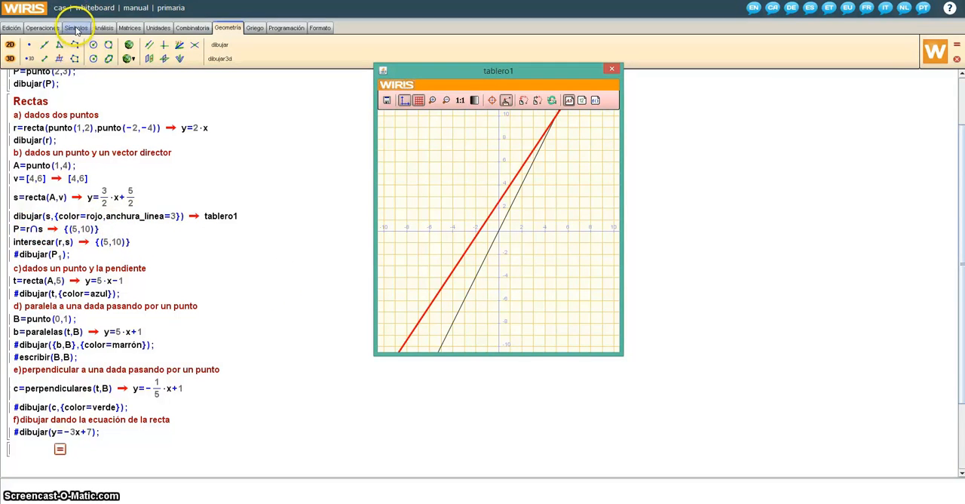
{"action": "left_click", "coordinate": [76, 30]}
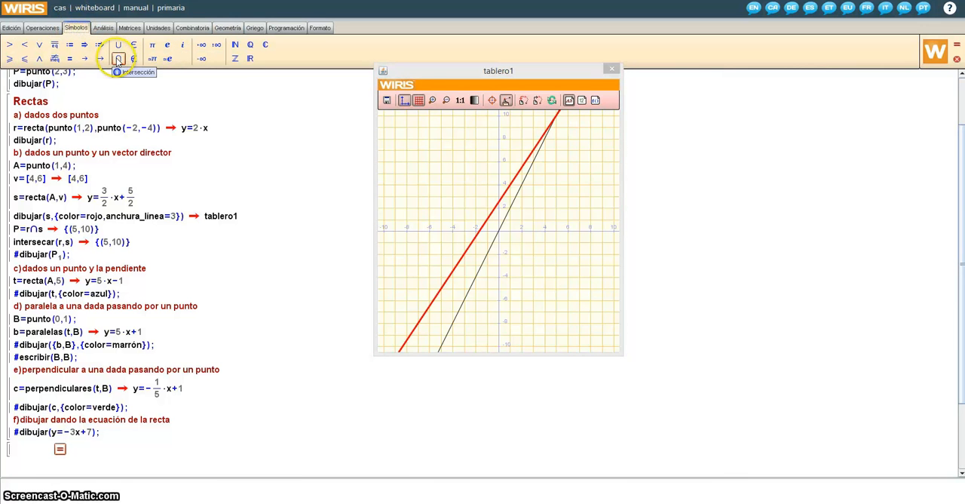
{"action": "left_click", "coordinate": [226, 31]}
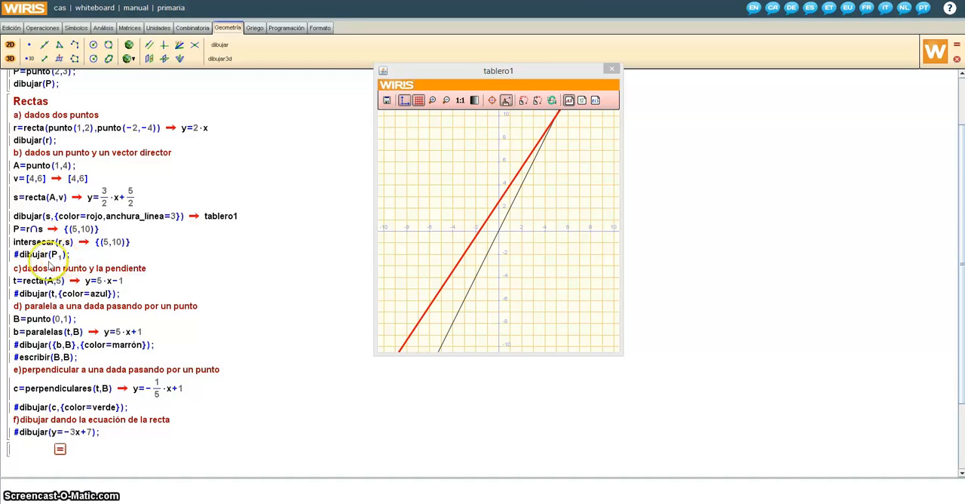
Uncomment dibujar(P₁), recalculate to plot the intersection of r and s, inspect the point's value on the board, and close it.
{"action": "left_click", "coordinate": [16, 257]}
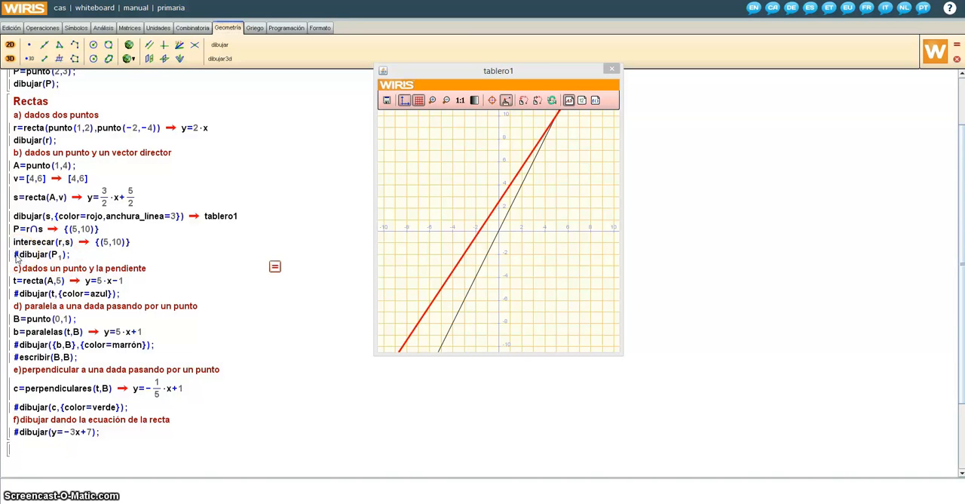
{"action": "left_click", "coordinate": [274, 266]}
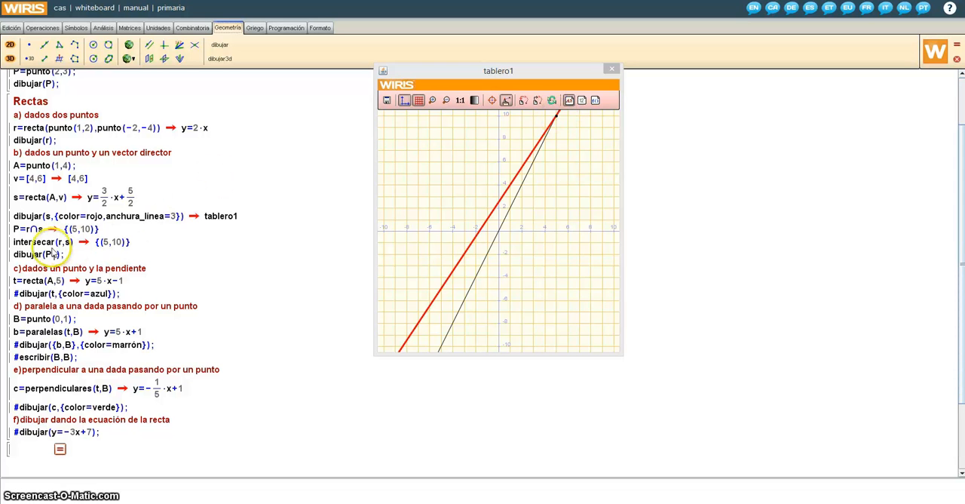
{"action": "left_click", "coordinate": [582, 100]}
{"action": "mouse_move", "coordinate": [557, 117]}
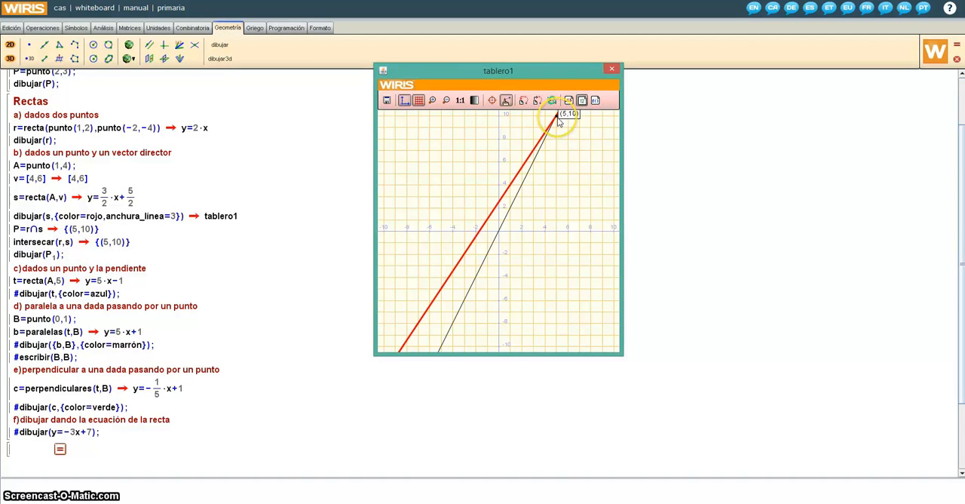
{"action": "left_click", "coordinate": [612, 68]}
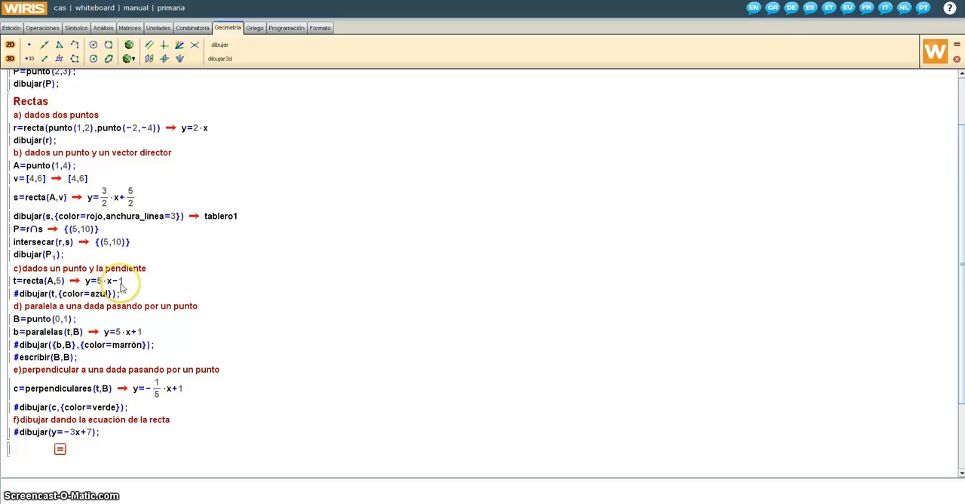
Uncomment dibujar(t,{color=azul}) and recalculate the Rectas block to plot line t in blue, with value display on for the repositioned board.
{"action": "left_click", "coordinate": [19, 296]}
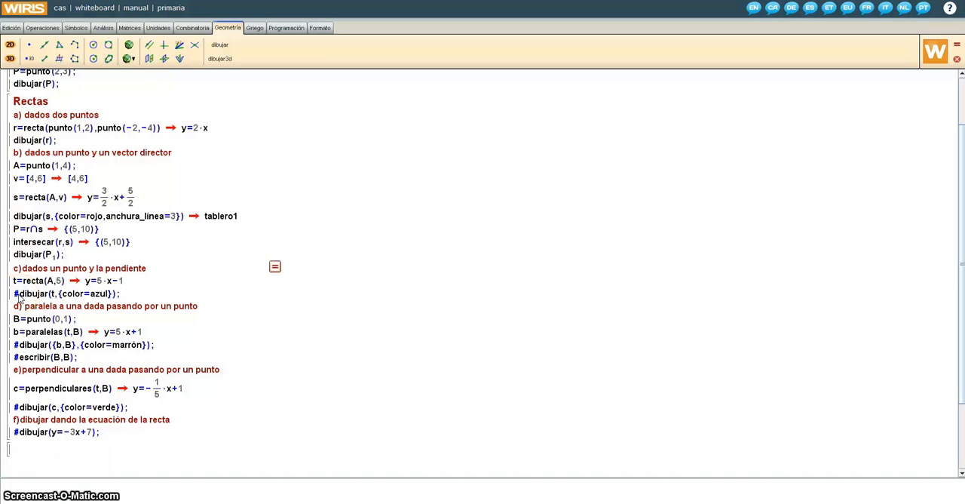
{"action": "key", "text": "BackSpace"}
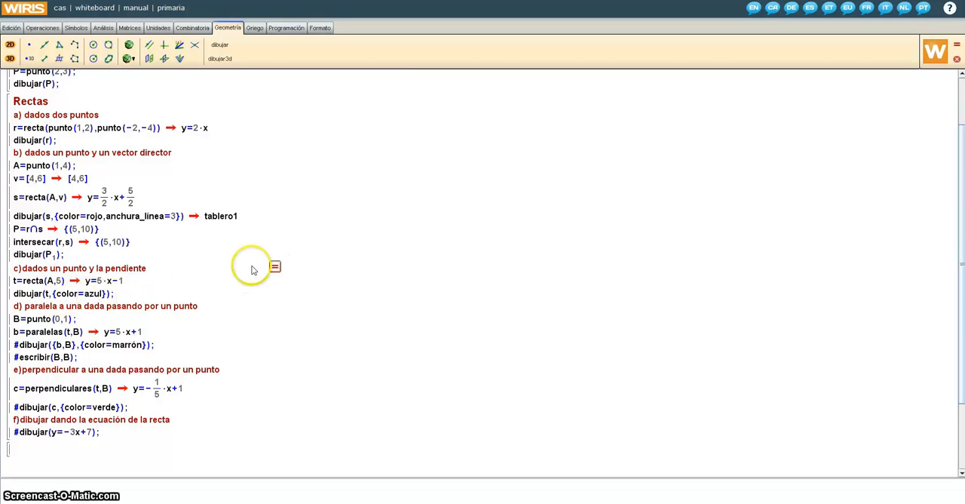
{"action": "left_click", "coordinate": [275, 266]}
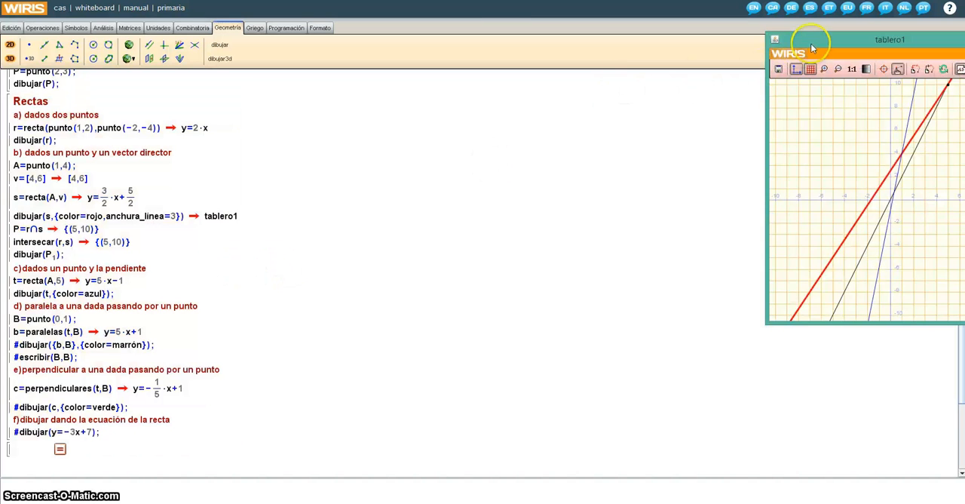
{"action": "left_click_drag", "start_coordinate": [817, 45], "coordinate": [309, 83]}
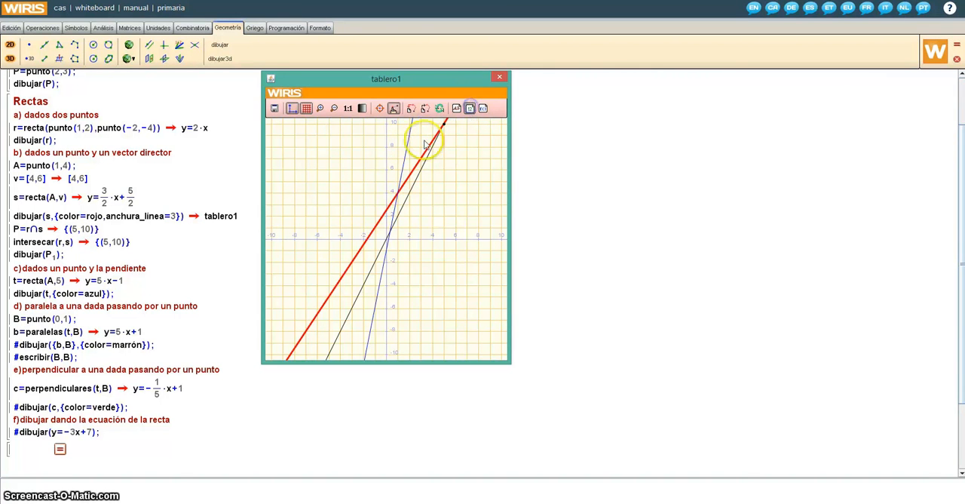
{"action": "mouse_move", "coordinate": [410, 152]}
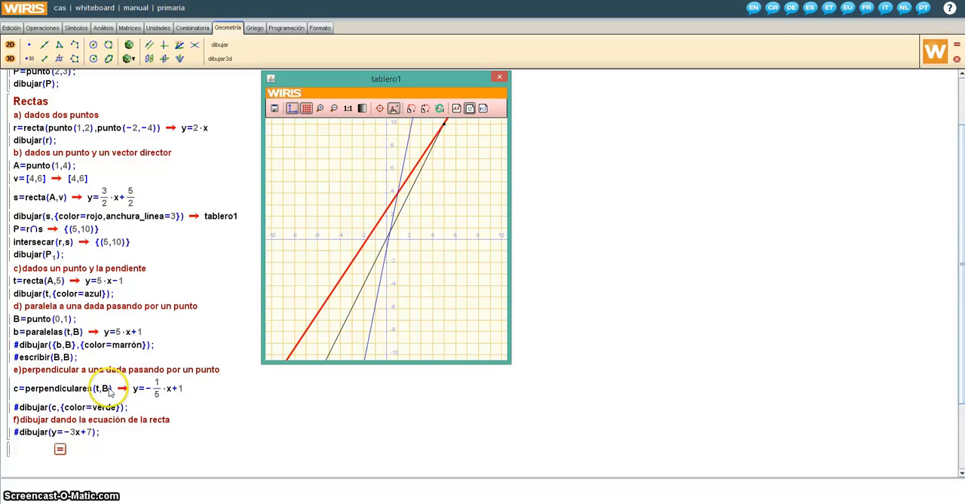
Uncomment dibujar({b,B},{color=marrón}) and escribir(B,B), and recalculate the Rectas block to plot the parallel line and labelled point B, moving the board clear of the code.
{"action": "left_click", "coordinate": [21, 347]}
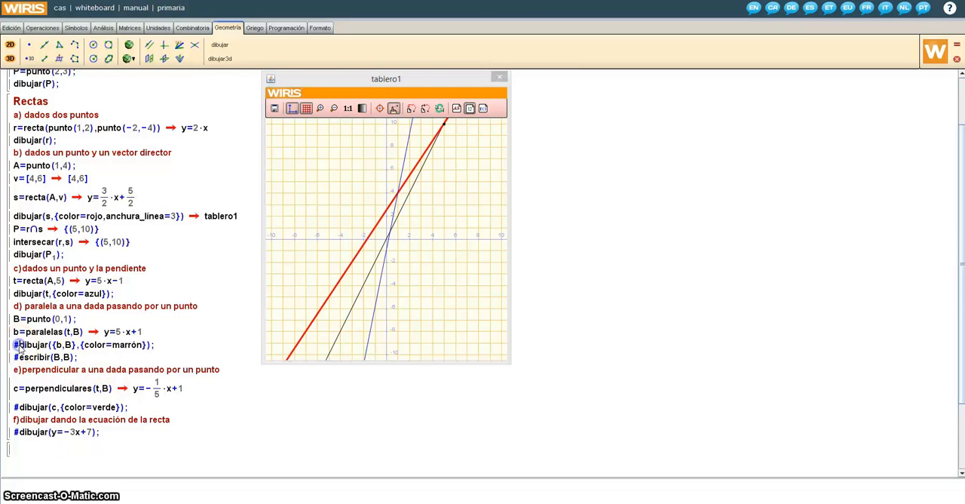
{"action": "key", "text": "BackSpace"}
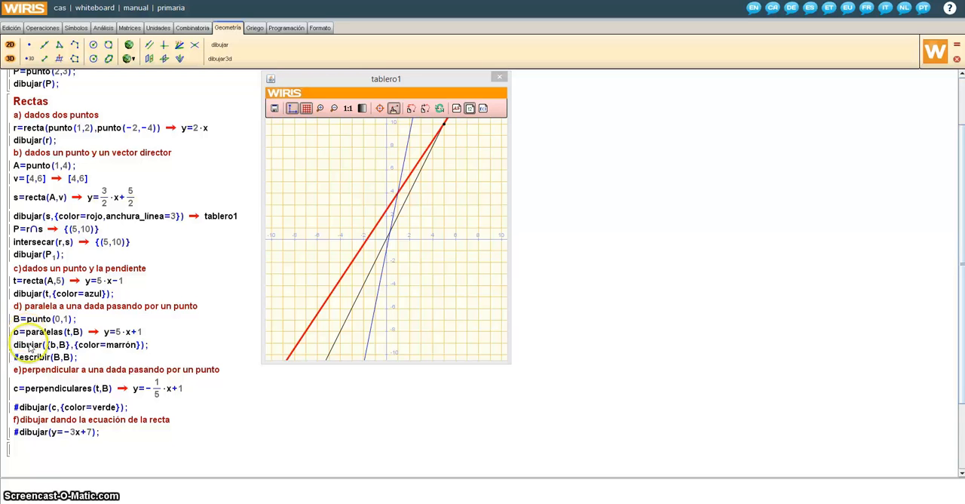
{"action": "left_click_drag", "start_coordinate": [13, 357], "coordinate": [19, 358]}
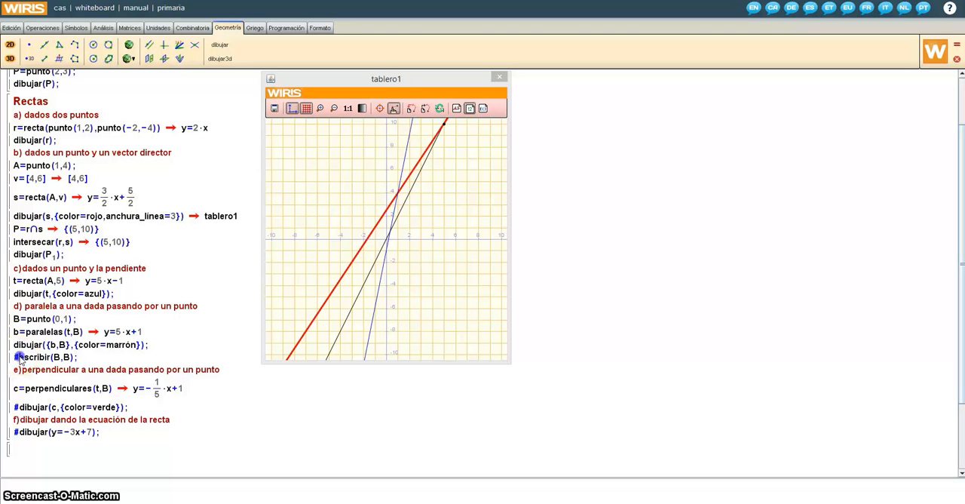
{"action": "key", "text": "Delete"}
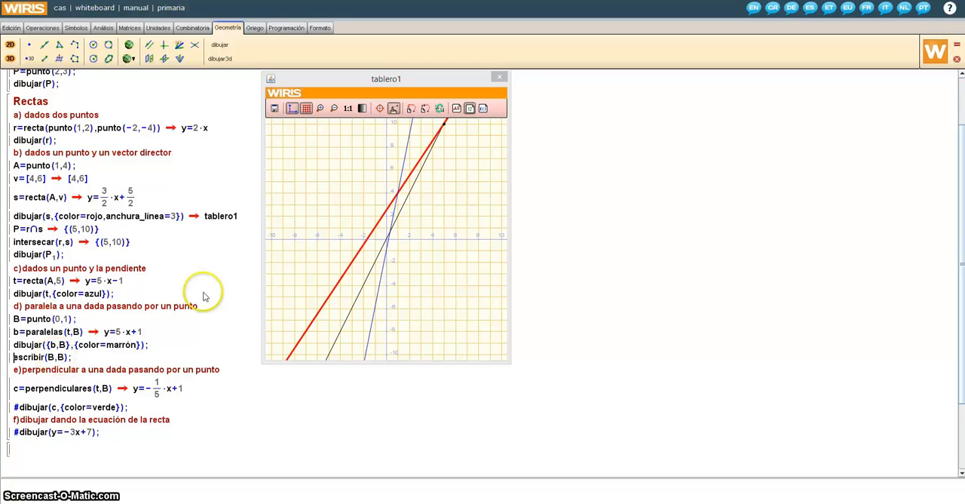
{"action": "left_click", "coordinate": [247, 258]}
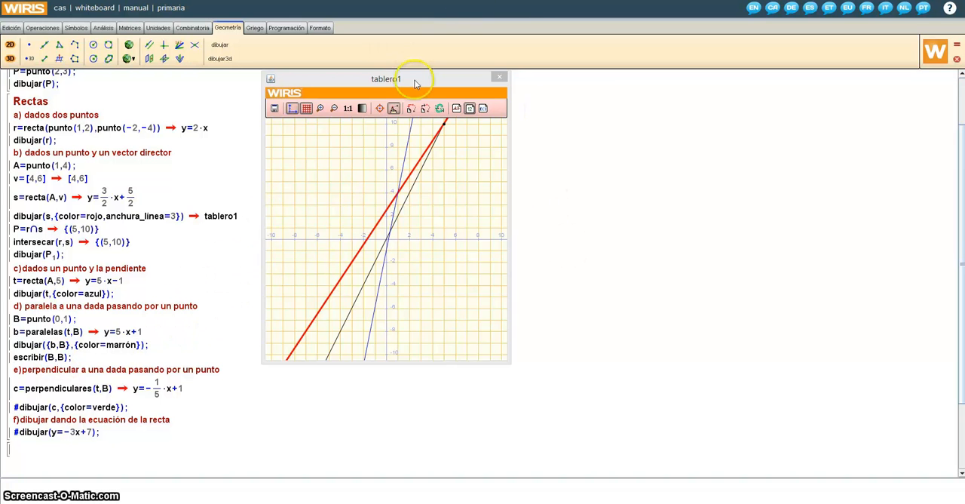
{"action": "left_click_drag", "start_coordinate": [420, 79], "coordinate": [514, 99]}
{"action": "left_click", "coordinate": [275, 267]}
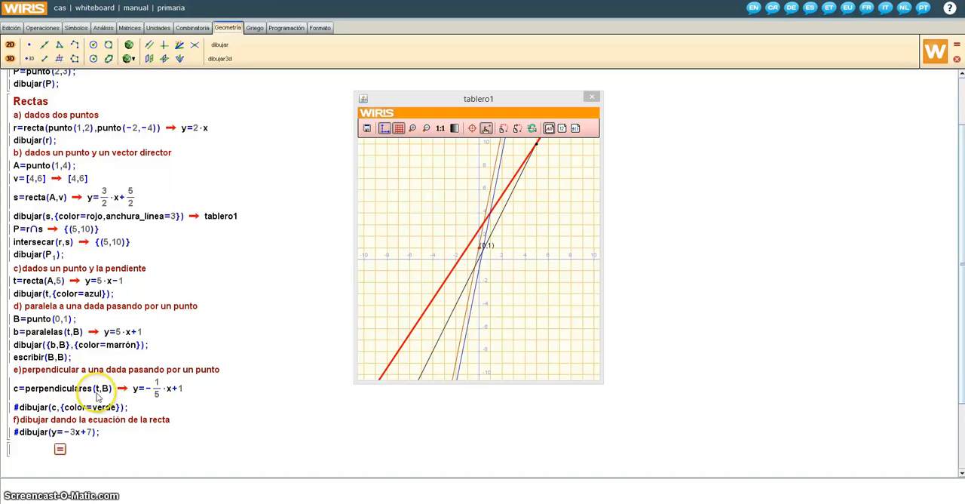
Uncomment dibujar(c,{color=verde}) and recalculate the Rectas block to plot the perpendicular line c in green.
{"action": "left_click", "coordinate": [20, 408]}
{"action": "key", "text": "BackSpace"}
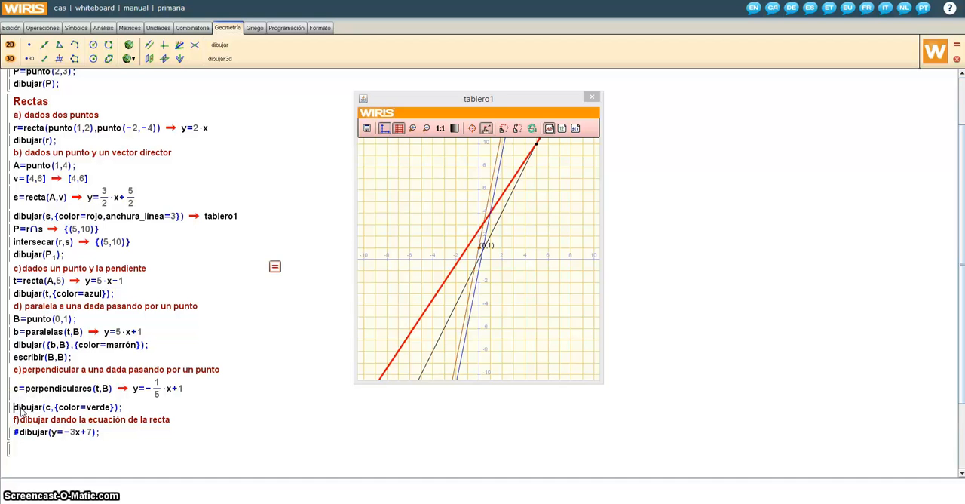
{"action": "left_click", "coordinate": [274, 267]}
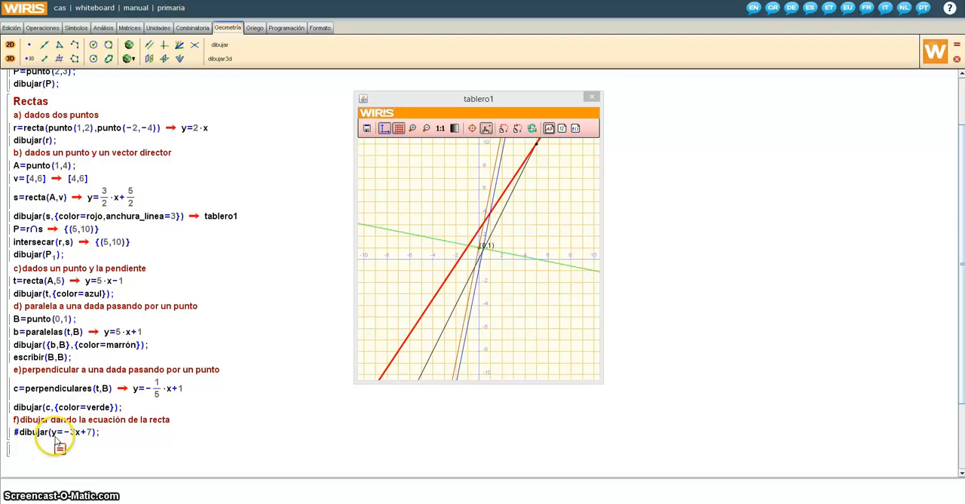
Uncomment dibujar(y=−3x+7), recalculate the Rectas block to plot that line from its equation, inspect it on the board, and close the board.
{"action": "left_click", "coordinate": [16, 434]}
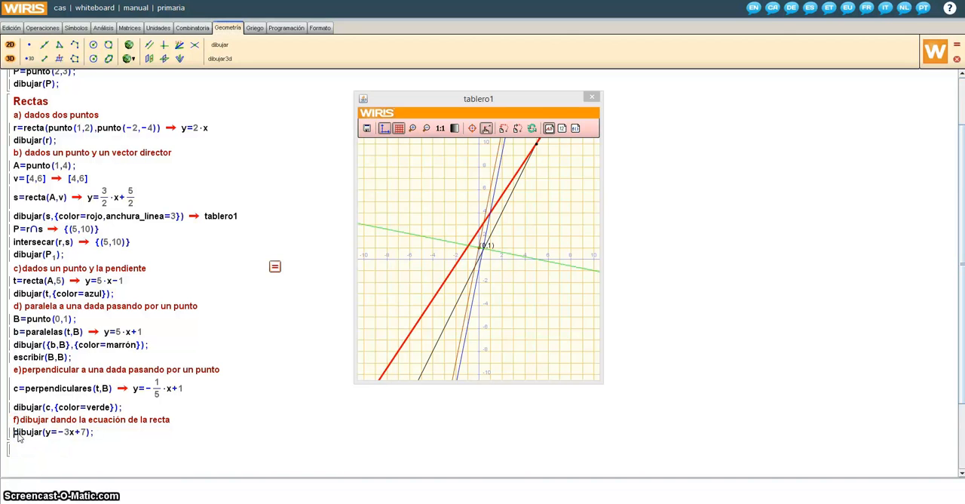
{"action": "key", "text": "BackSpace"}
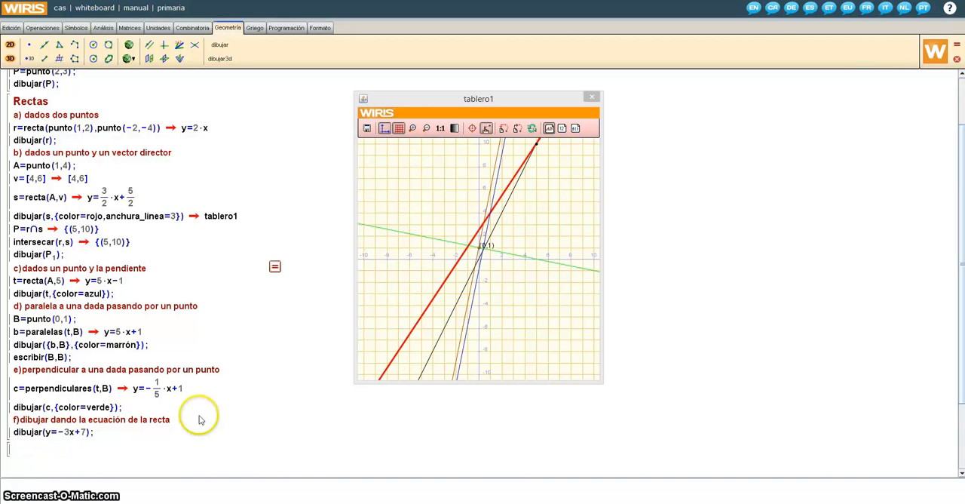
{"action": "left_click", "coordinate": [275, 267]}
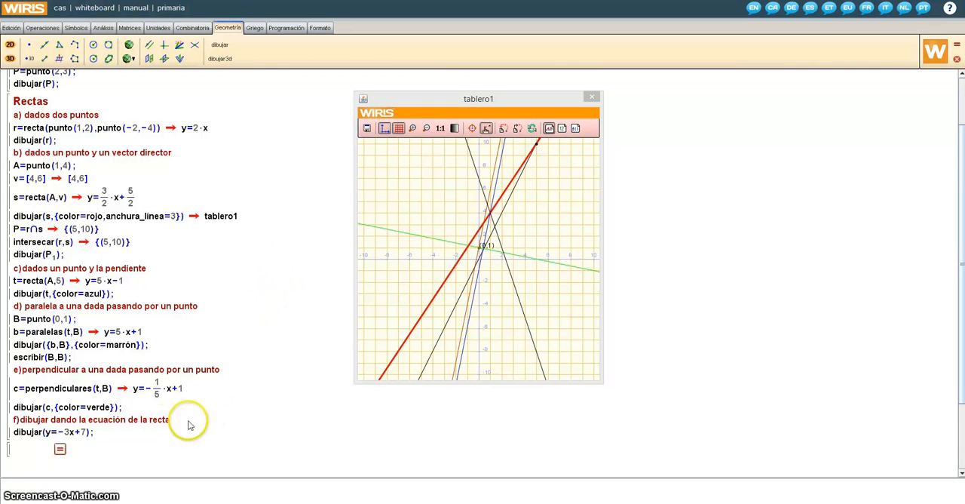
{"action": "left_click", "coordinate": [522, 304]}
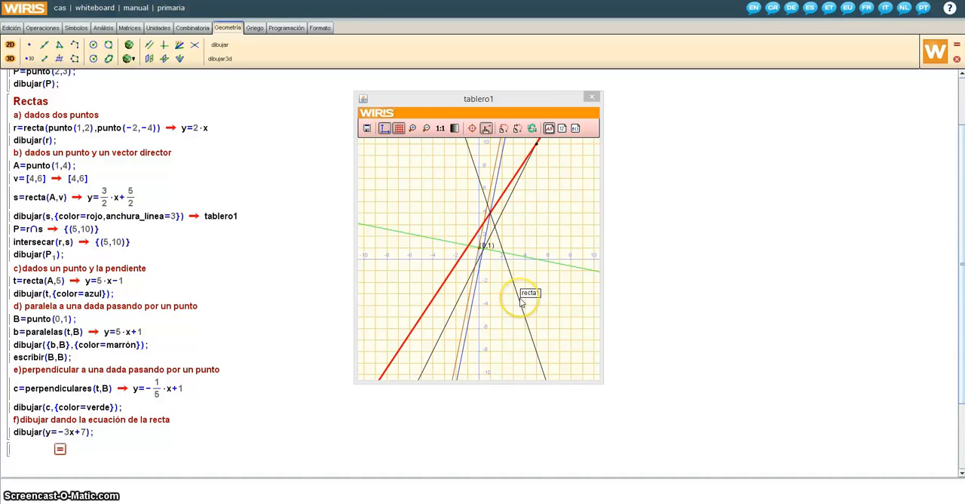
{"action": "left_click", "coordinate": [591, 96]}
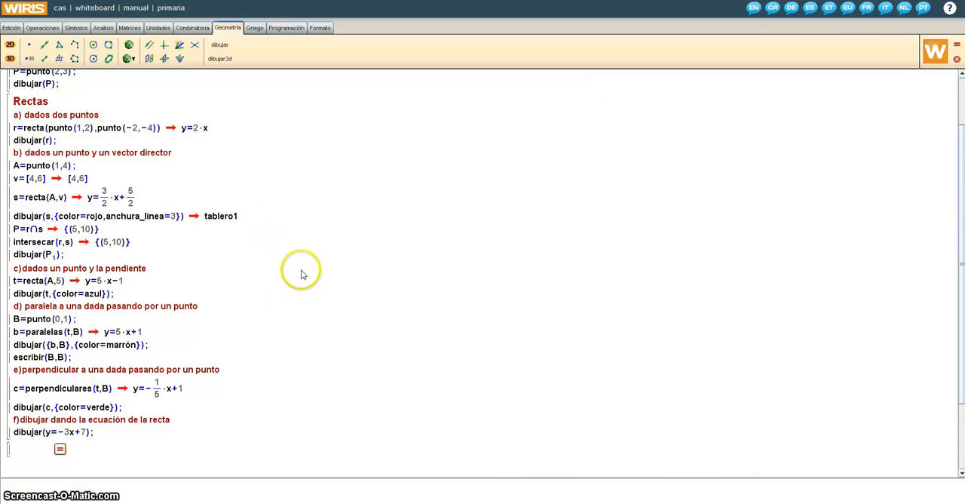
In the empty block below Rectas, insert the circle templates cfr(centro,radio) and cfr(centro,punto) on separate lines.
{"action": "left_click", "coordinate": [24, 450]}
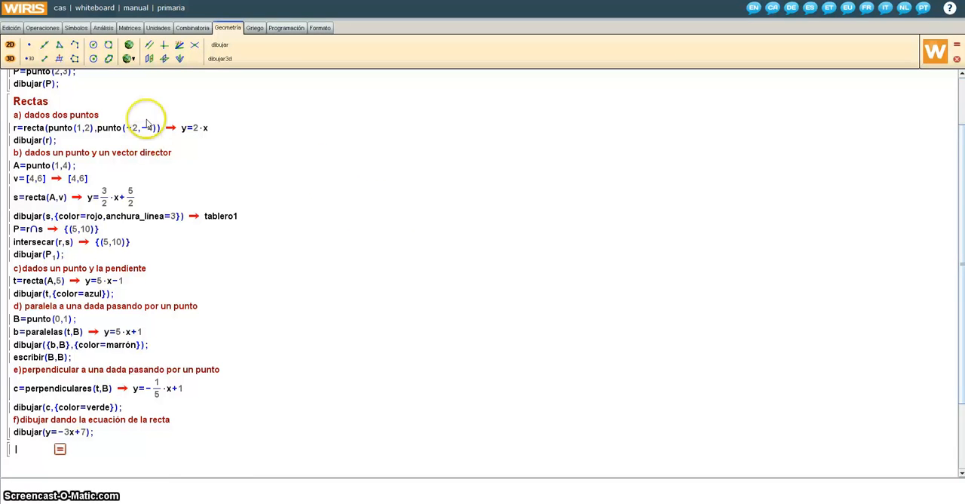
{"action": "left_click", "coordinate": [94, 48]}
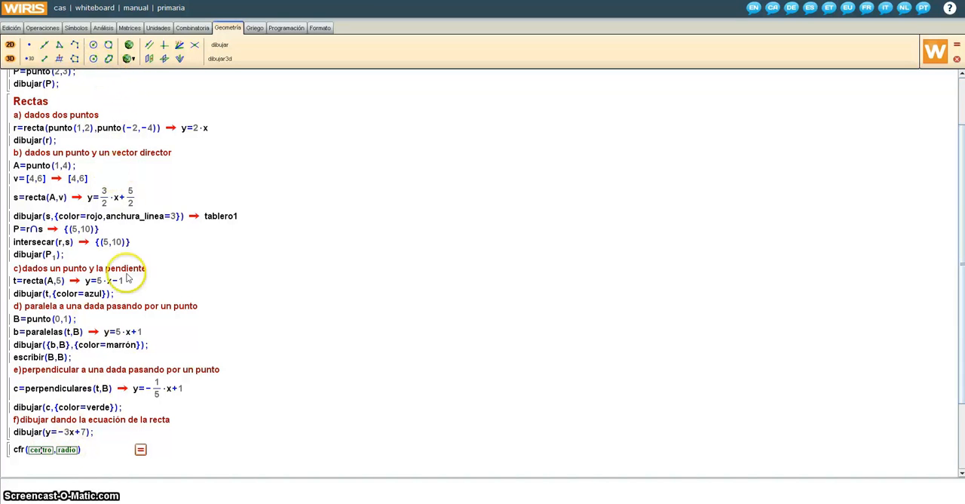
{"action": "left_click", "coordinate": [88, 453]}
{"action": "key", "text": "Return"}
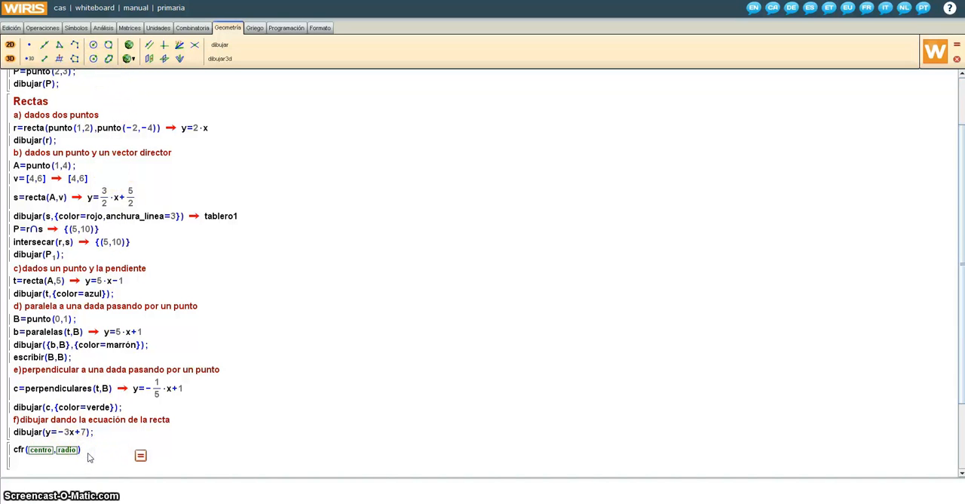
{"action": "left_click", "coordinate": [94, 59]}
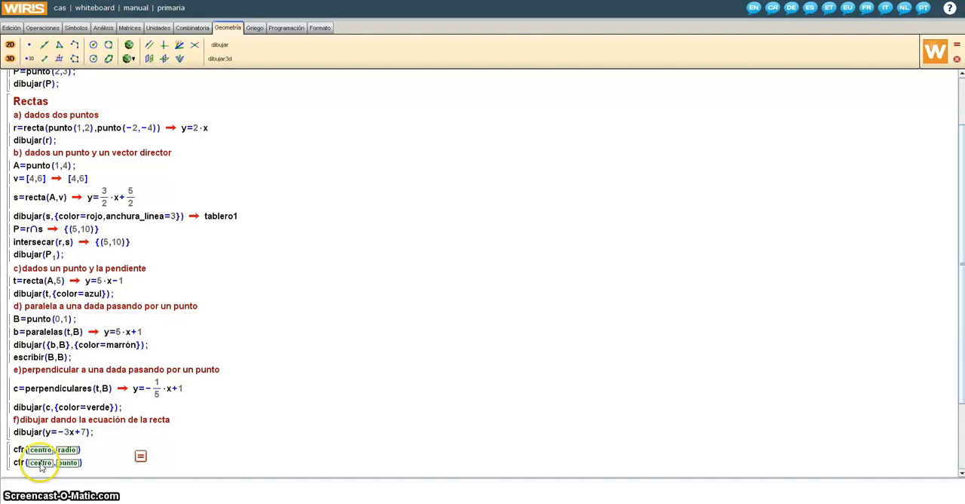
Add the three-point circle template cfr(punto,punto,punto) and the five-point cónica template on new lines below the other circle templates.
{"action": "left_click", "coordinate": [41, 463]}
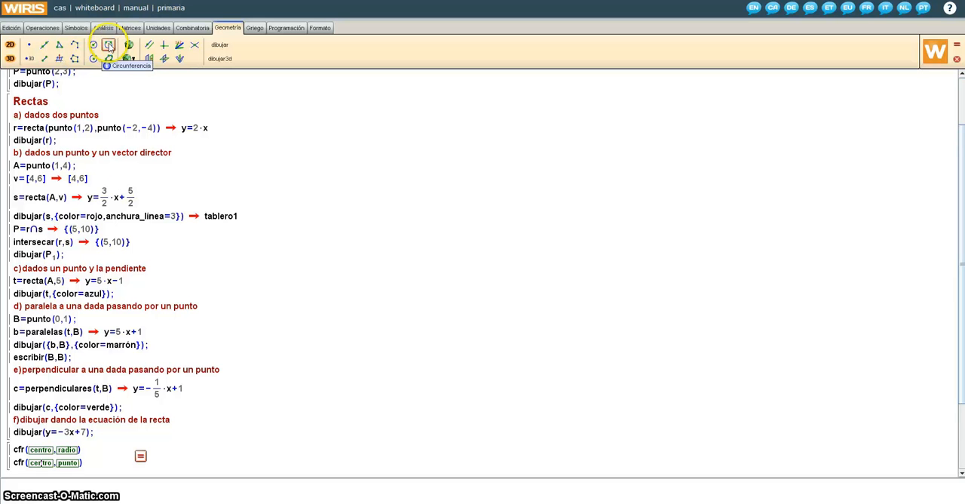
{"action": "left_click", "coordinate": [96, 465]}
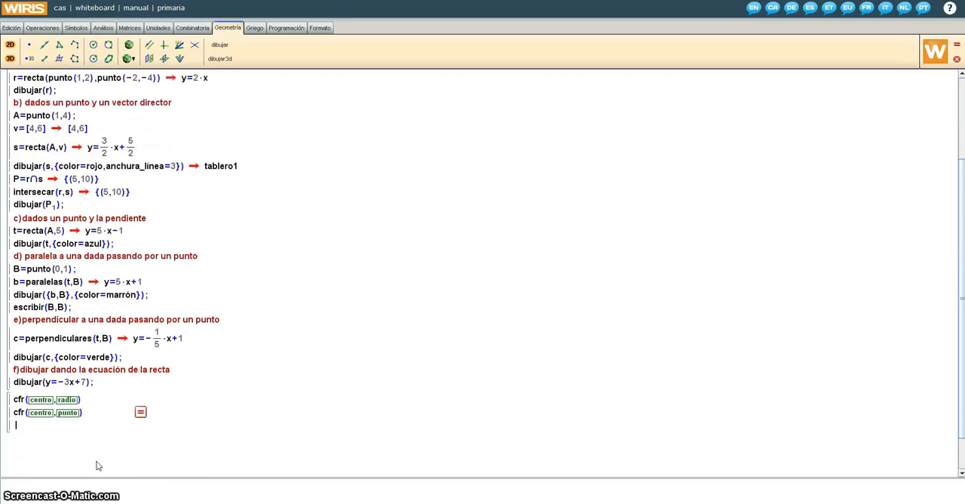
{"action": "left_click", "coordinate": [108, 45]}
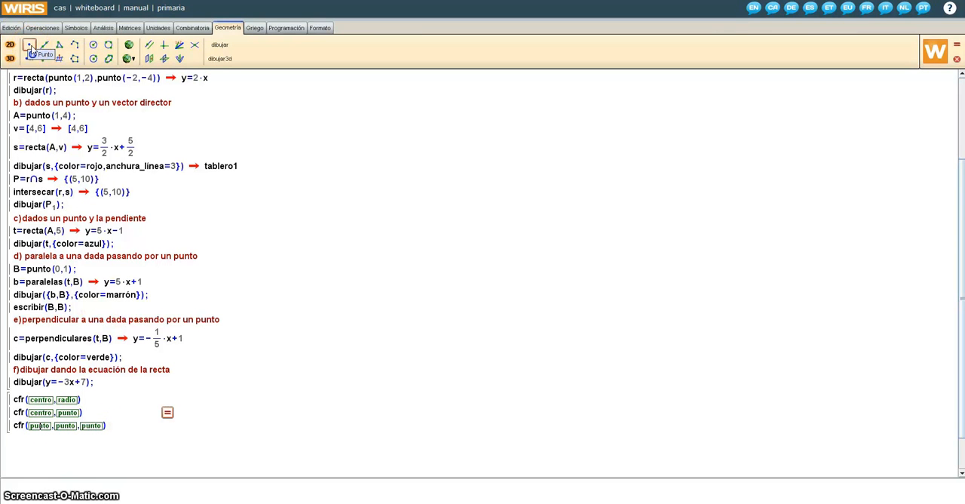
{"action": "left_click", "coordinate": [119, 427]}
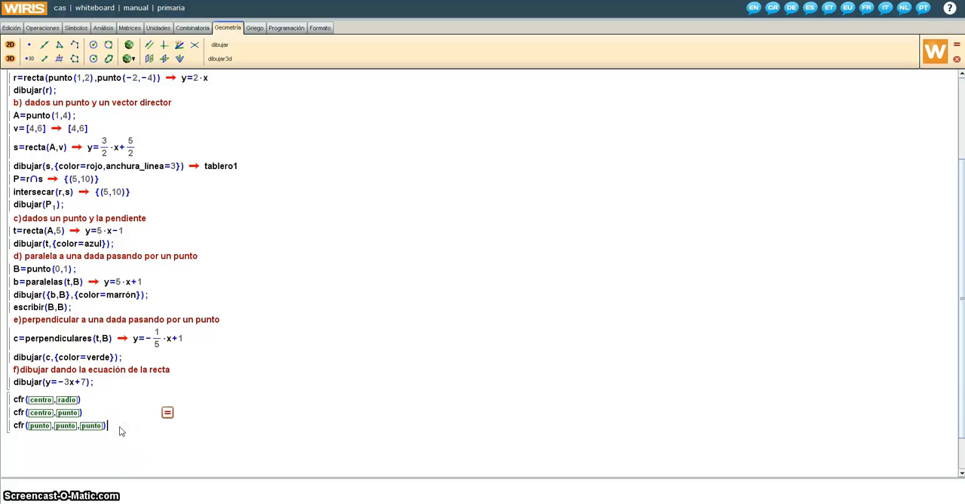
{"action": "key", "text": "Return"}
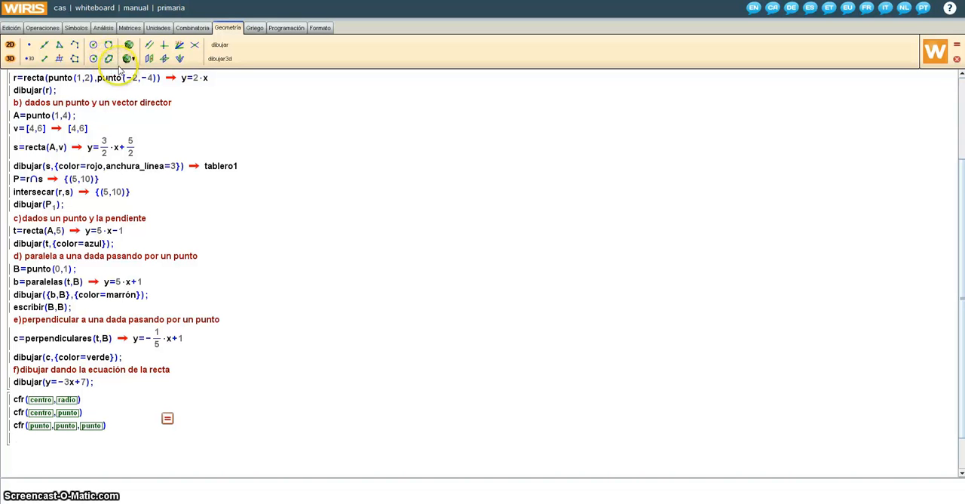
{"action": "left_click", "coordinate": [108, 60]}
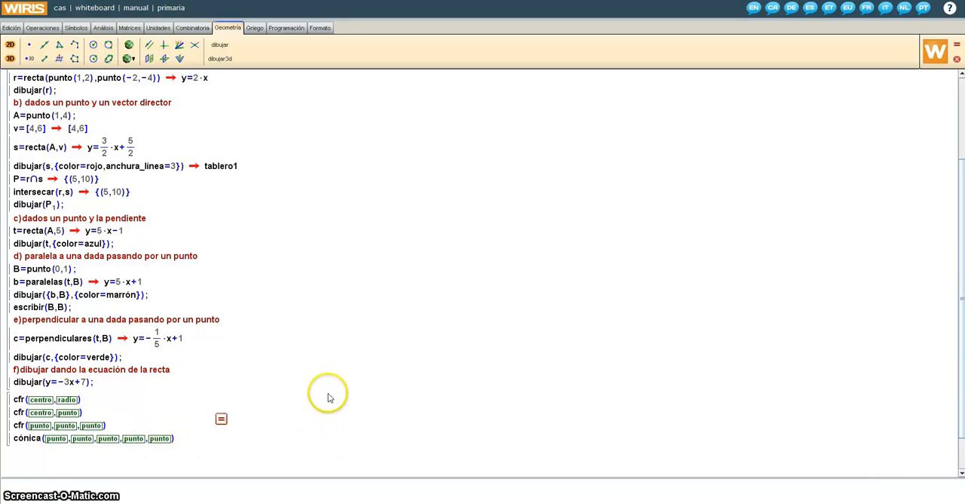
{"action": "scroll", "coordinate": [329, 388], "scroll_direction": "up", "scroll_amount": 1}
{"action": "scroll", "coordinate": [328, 387], "scroll_direction": "up", "scroll_amount": 3}
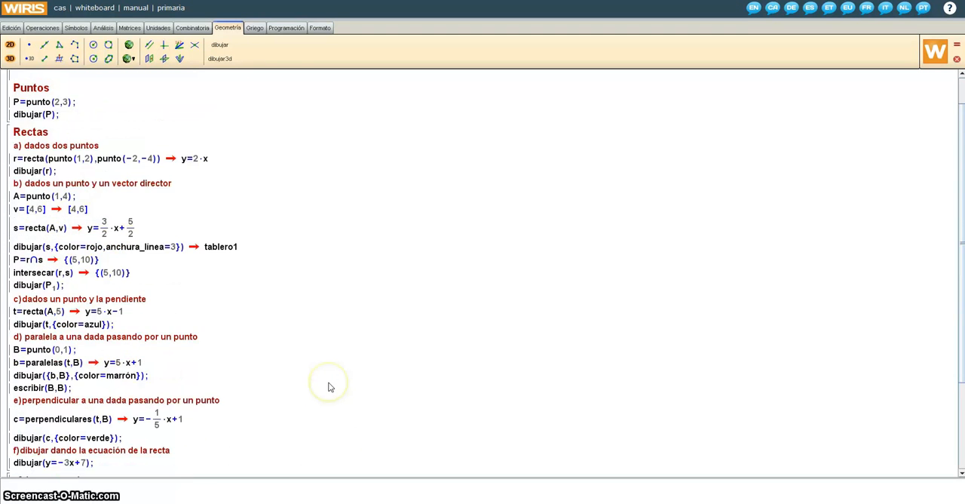